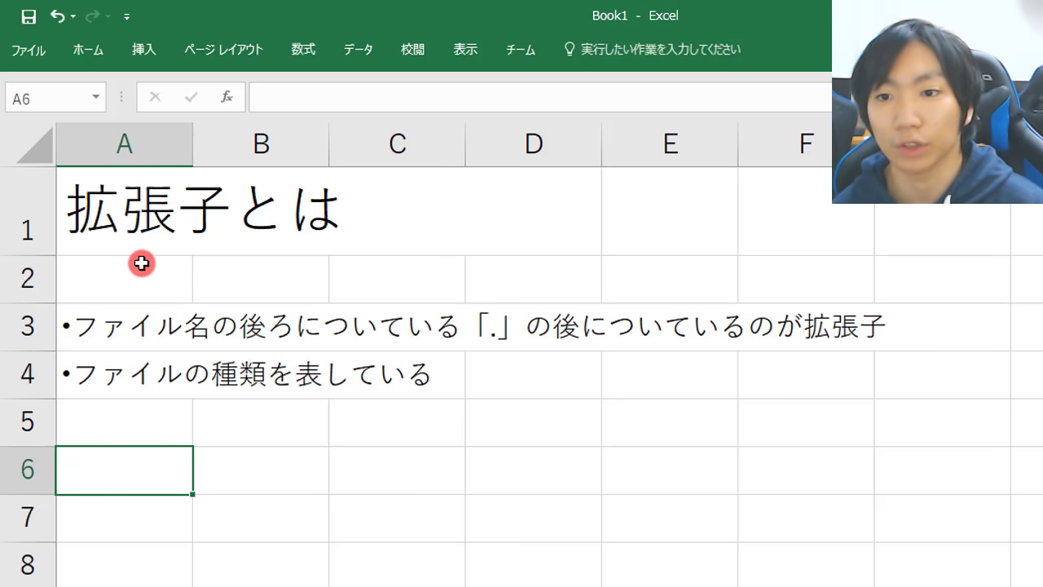
left_click(130, 337)
left_click(213, 422)
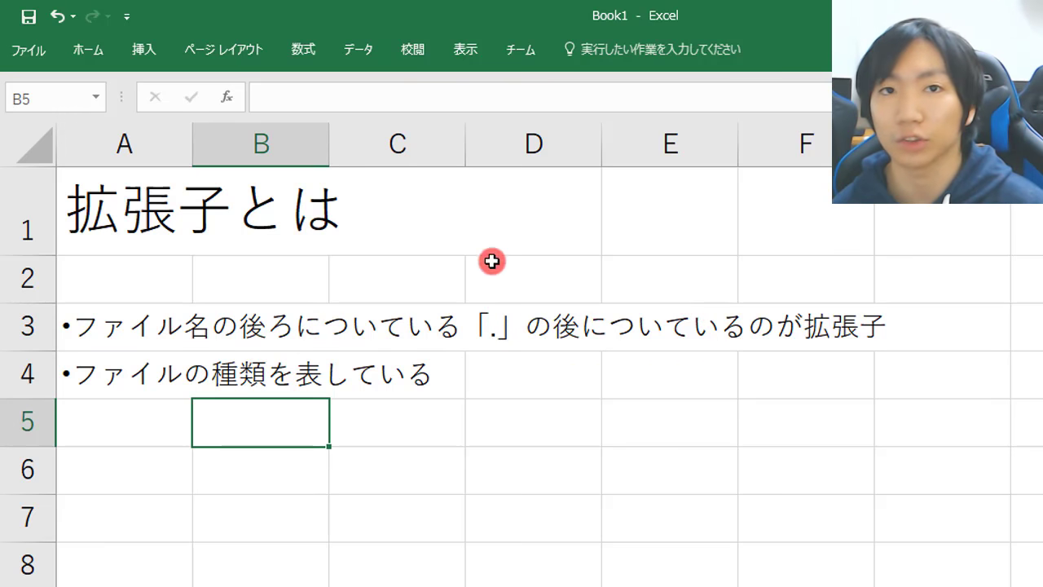
Move the workbook window aside to uncover the desktop files, and examine the extensions of the text and video files
left_click_drag(274, 16, 425, 21)
left_click(95, 213)
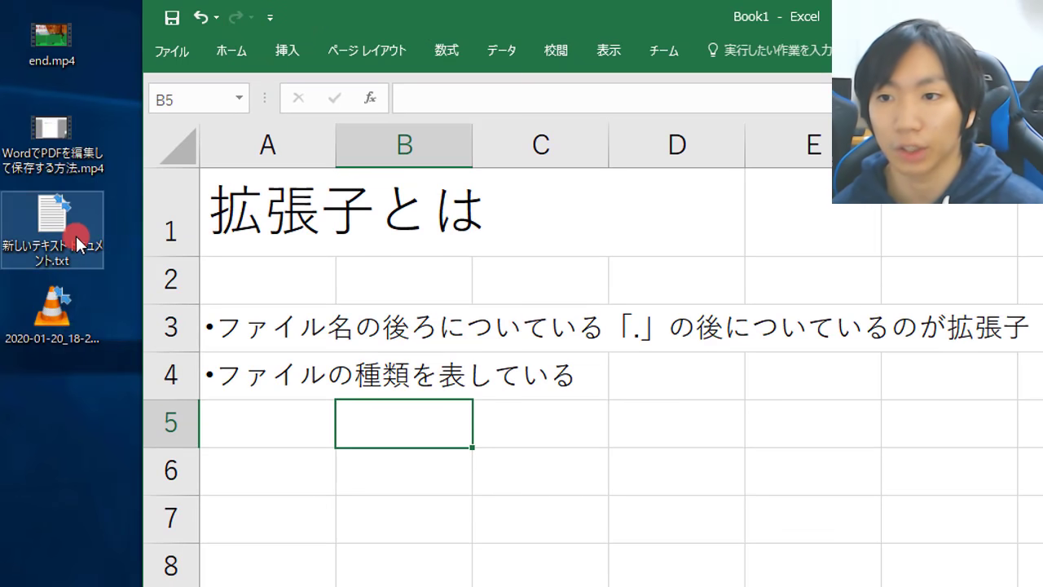
mouse_move(75, 265)
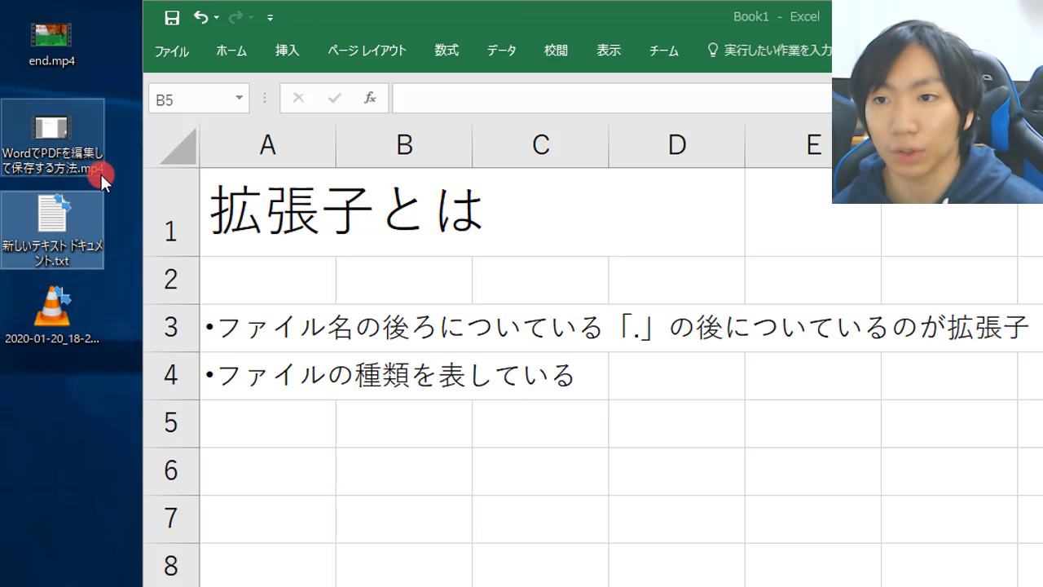
mouse_move(109, 174)
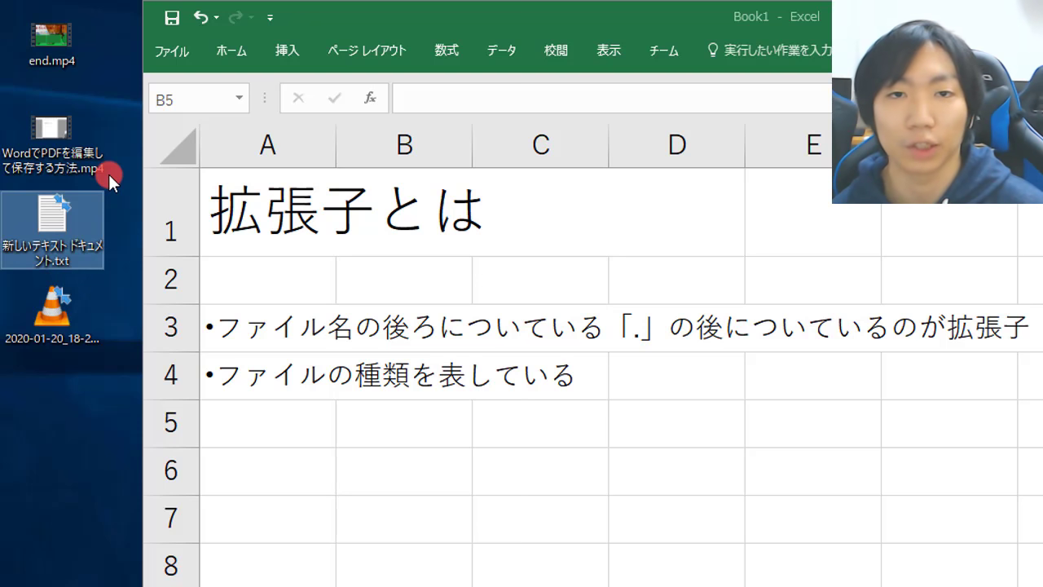
left_click(128, 266)
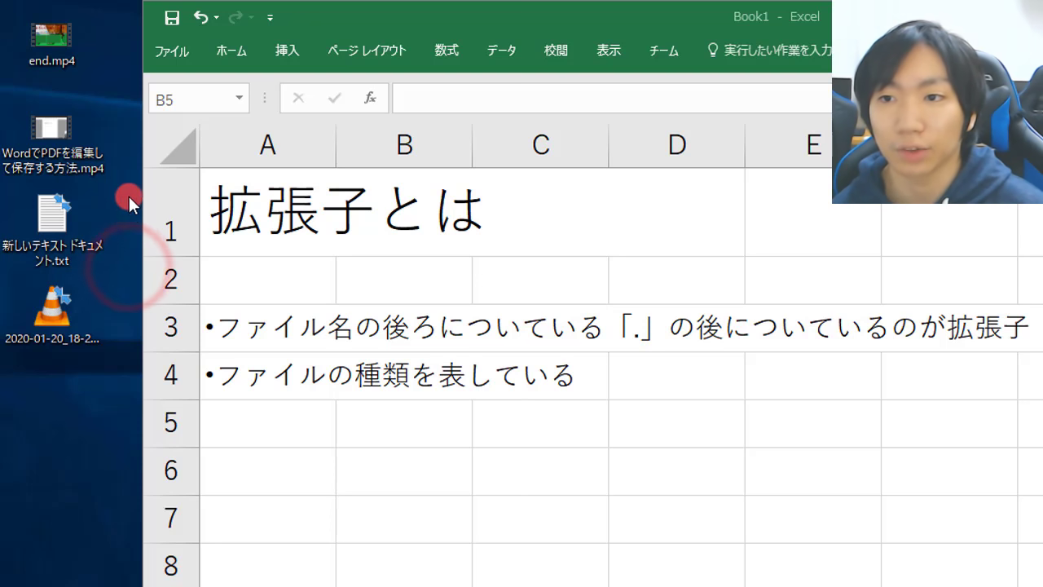
Examine the 拡張子の種類 table, checking the rows for .mp3, .mp4/.mov and .txt against their file types
left_click(268, 389)
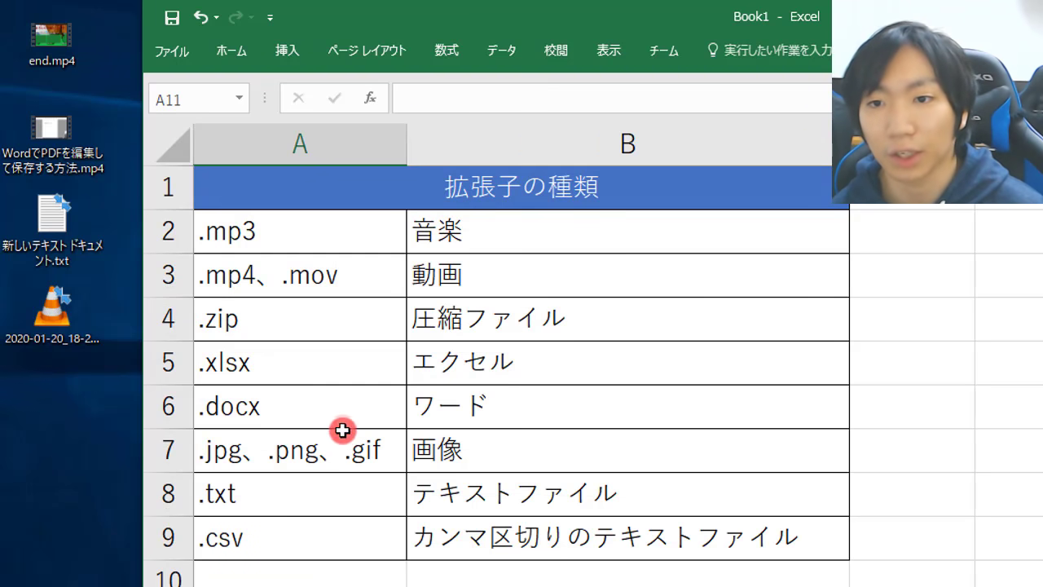
left_click(342, 427)
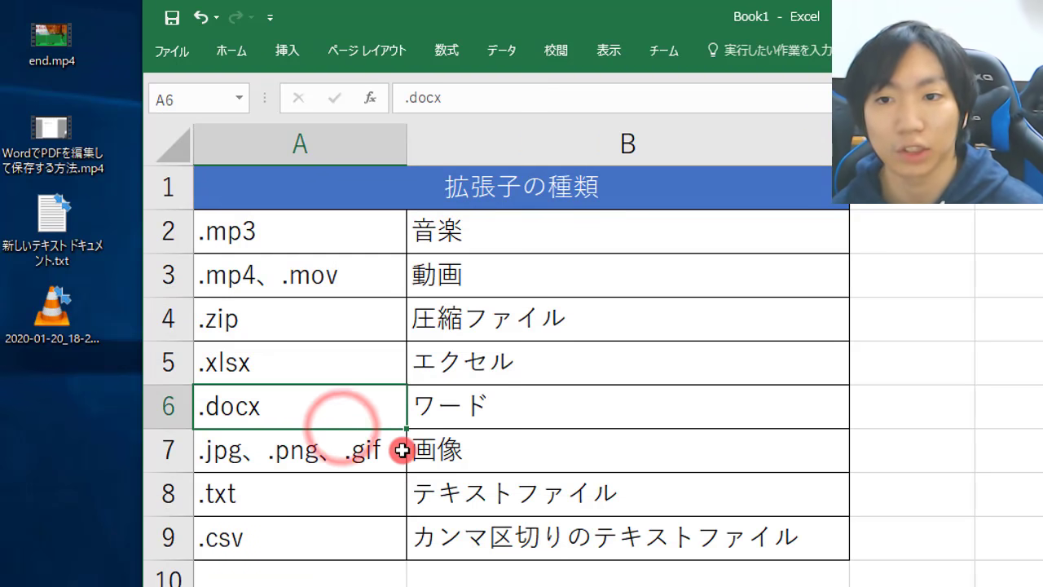
left_click(277, 237)
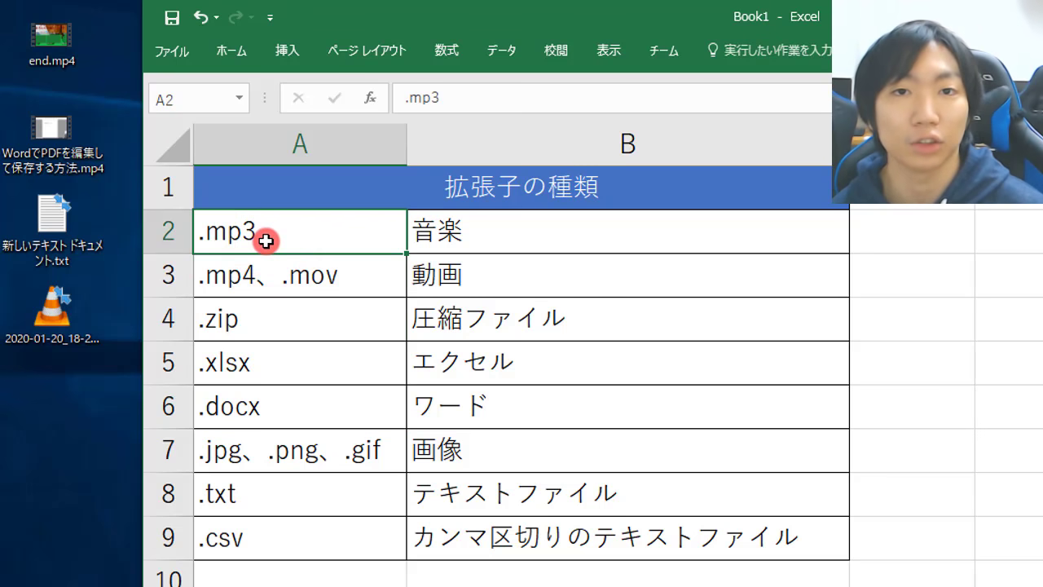
left_click(448, 228)
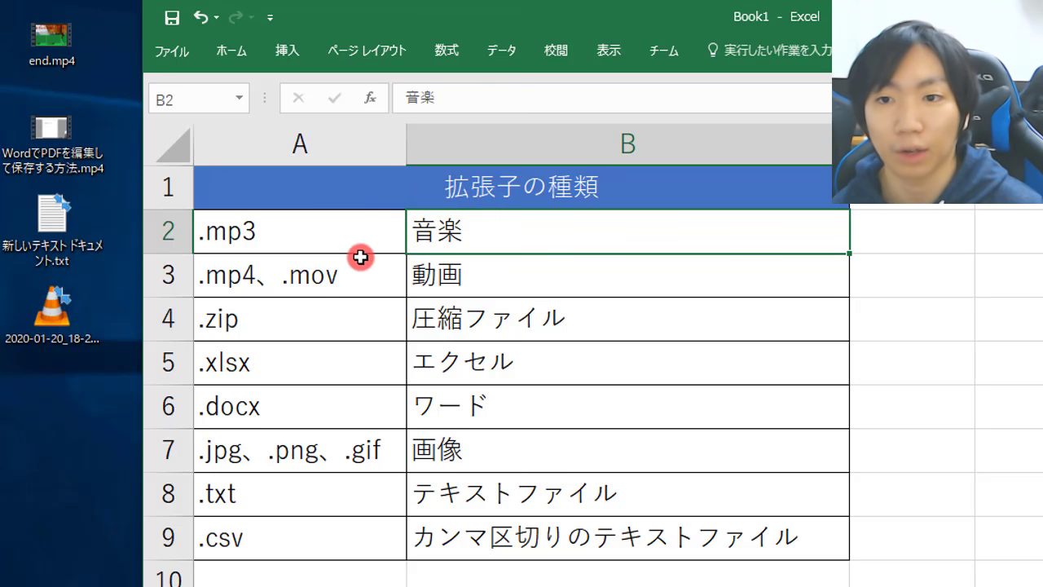
left_click(452, 273)
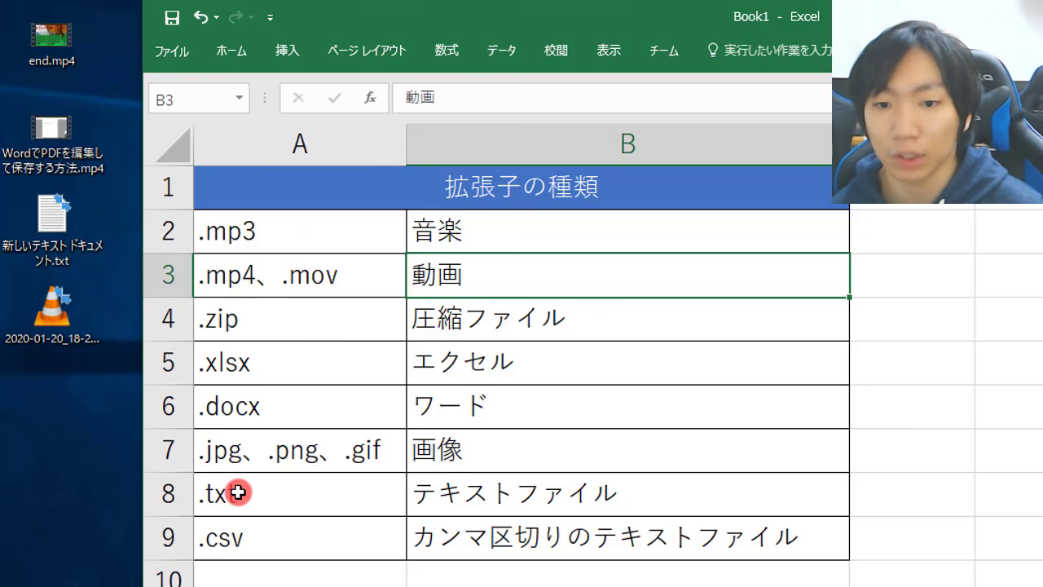
left_click_drag(291, 494, 465, 494)
left_click(466, 494)
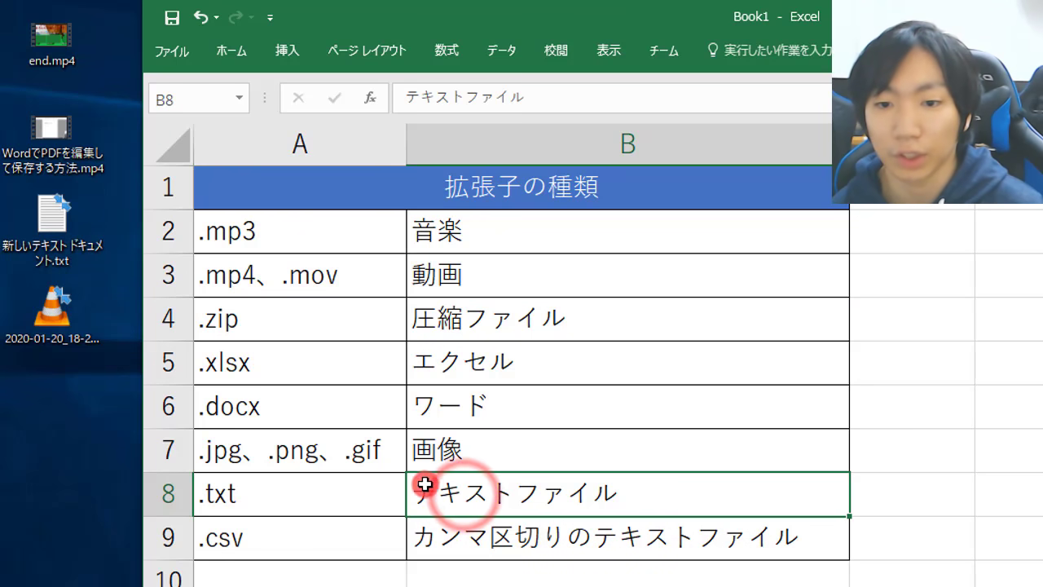
Open 新しいテキスト ドキュメント.txt from the desktop, enter "aaa", and close it without saving
double_click(51, 219)
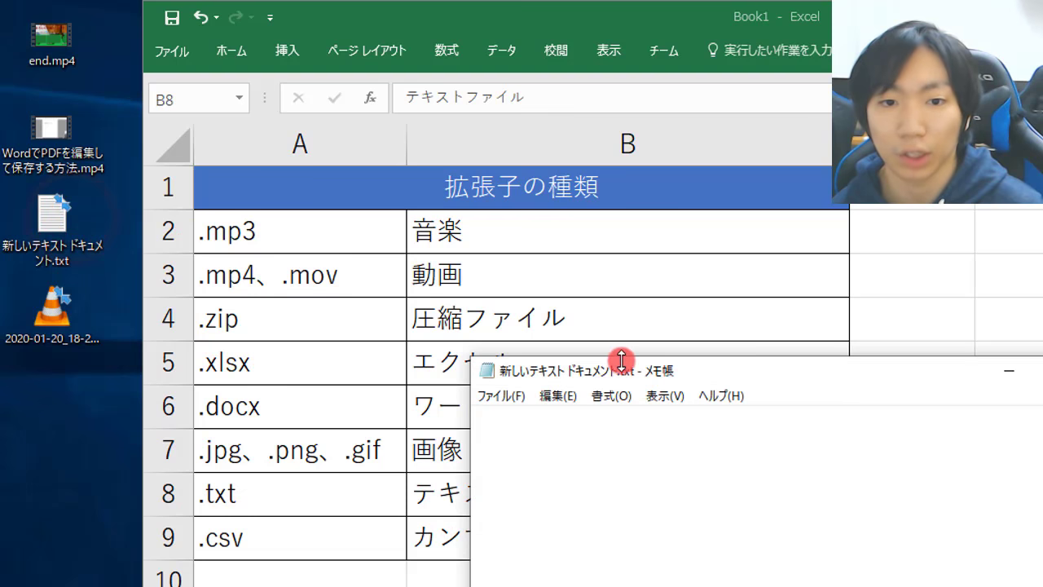
left_click_drag(621, 361, 412, 168)
type("aaa")
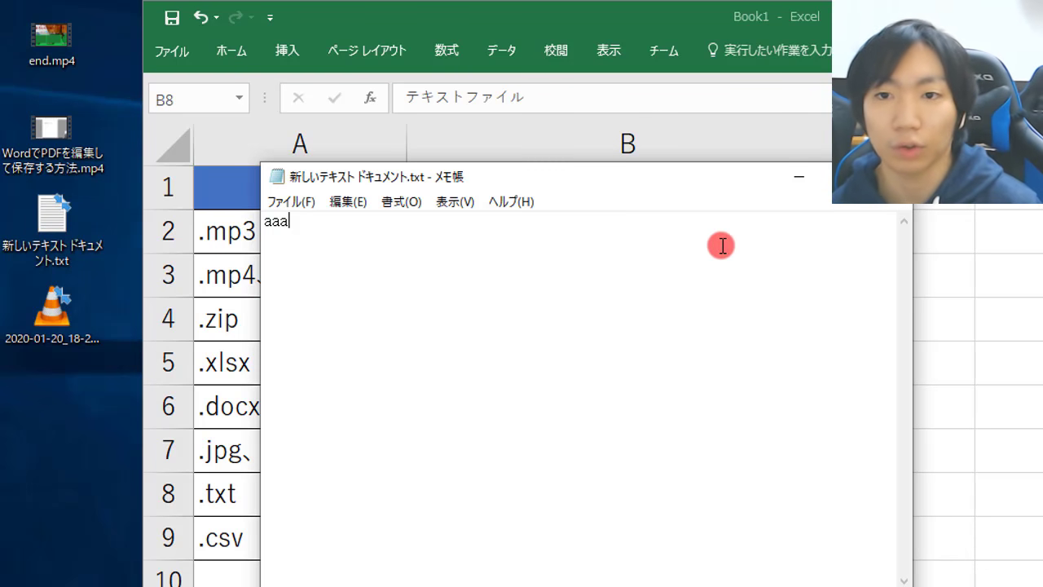
left_click(892, 176)
left_click(663, 356)
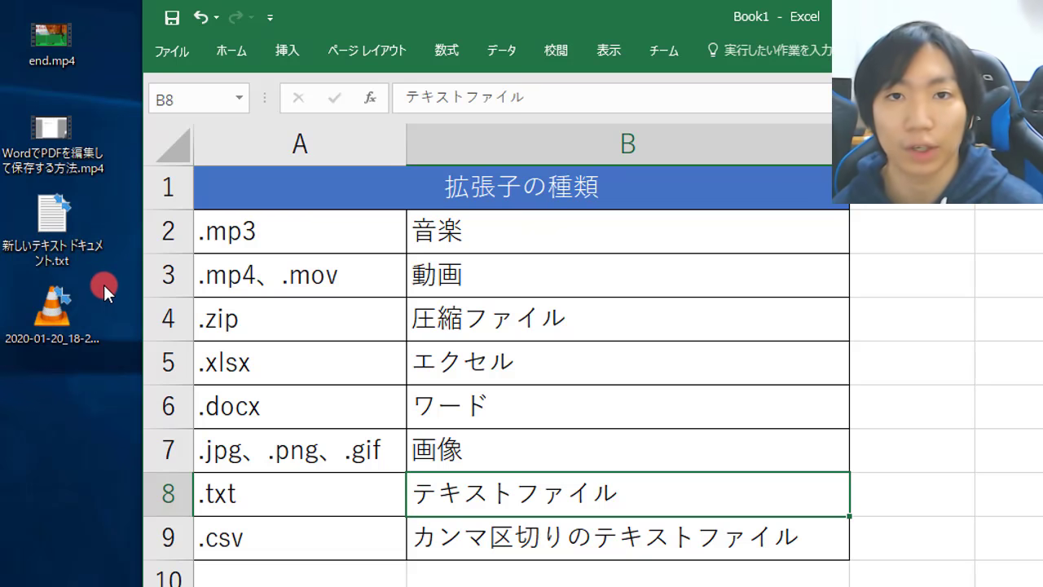
Reopen 新しいテキスト ドキュメント.txt to view its contents in Notepad, and close it
left_click(121, 255)
left_click(127, 238)
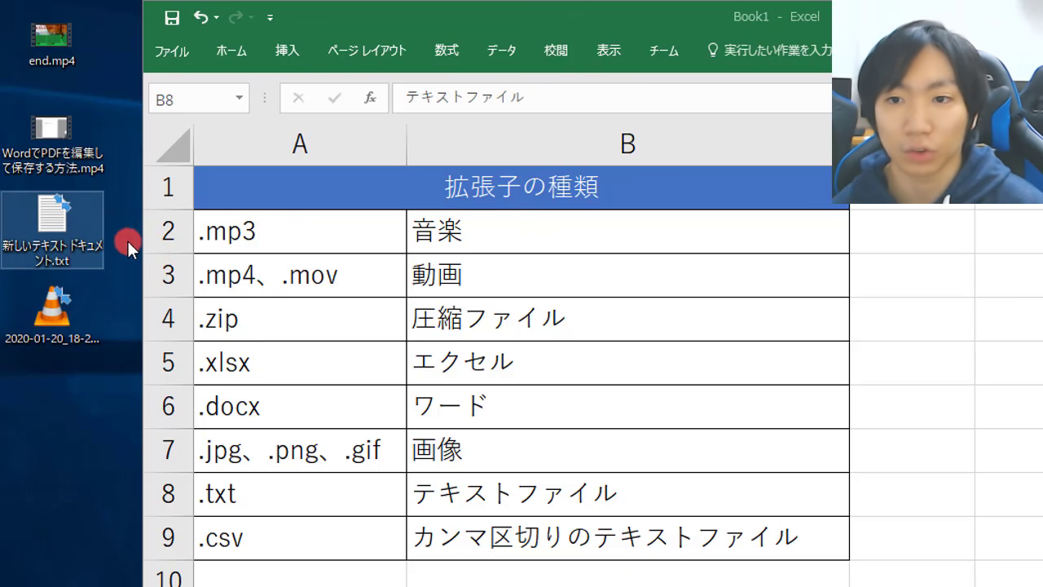
double_click(65, 232)
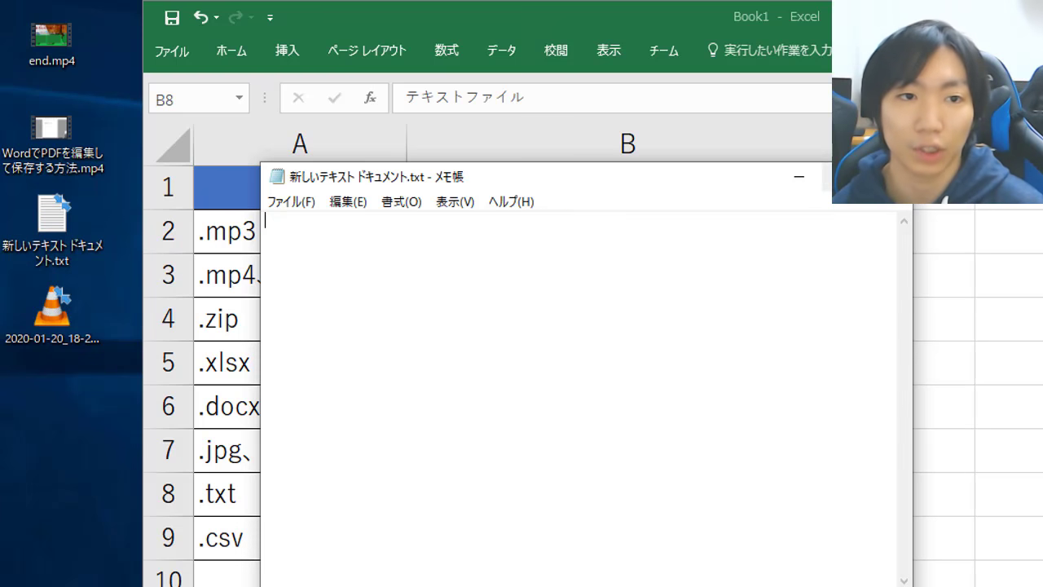
left_click(882, 175)
Rename the desktop text file to 新しいテキスト ドキュメント.jpg and accept the extension change
left_click(71, 251)
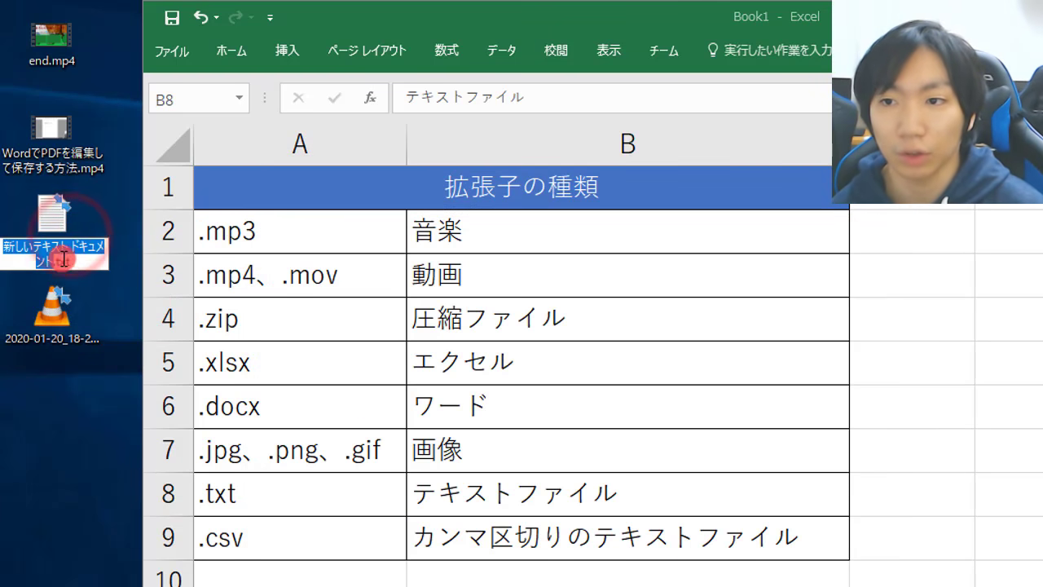
left_click(83, 264)
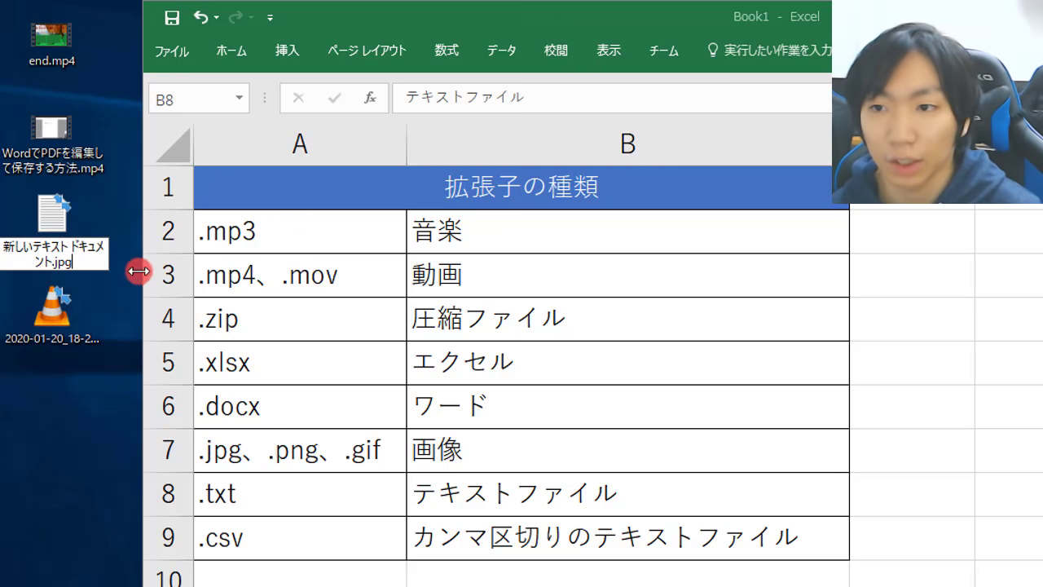
left_click(83, 369)
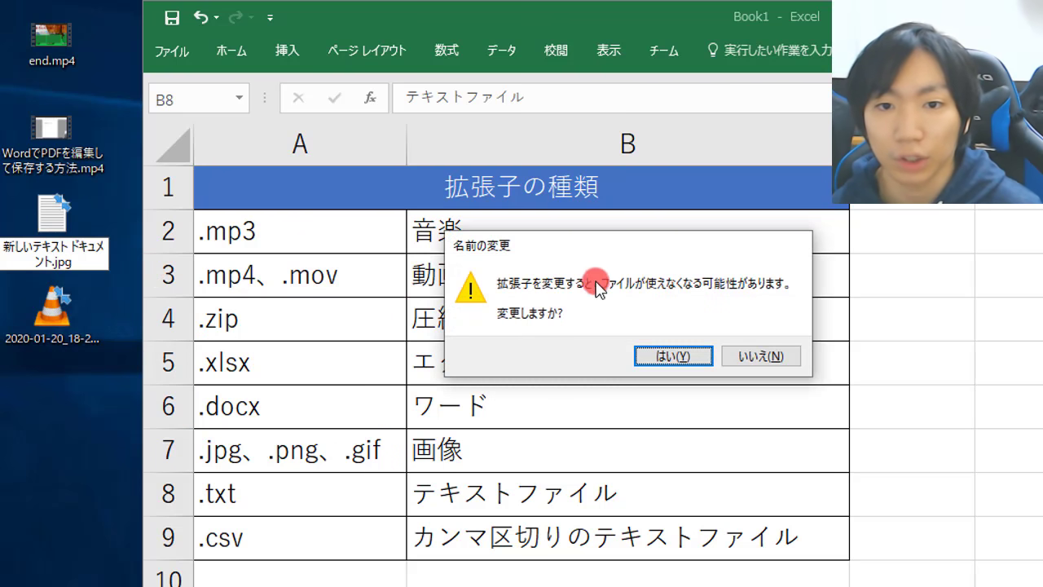
left_click(683, 359)
Open 新しいテキスト ドキュメント.jpg to view it in Photo Gallery, and close the viewer
left_click(78, 213)
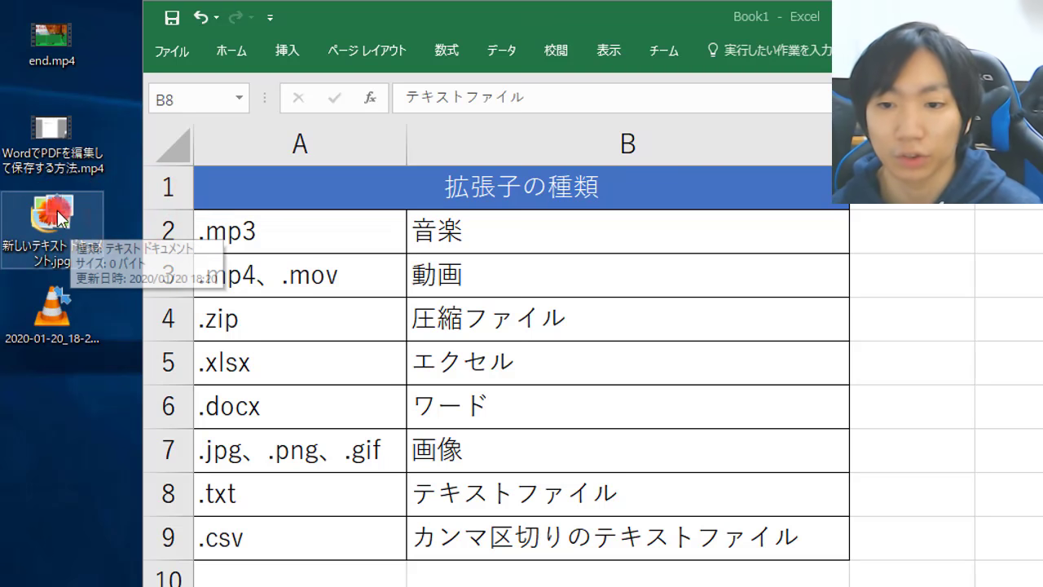
double_click(62, 228)
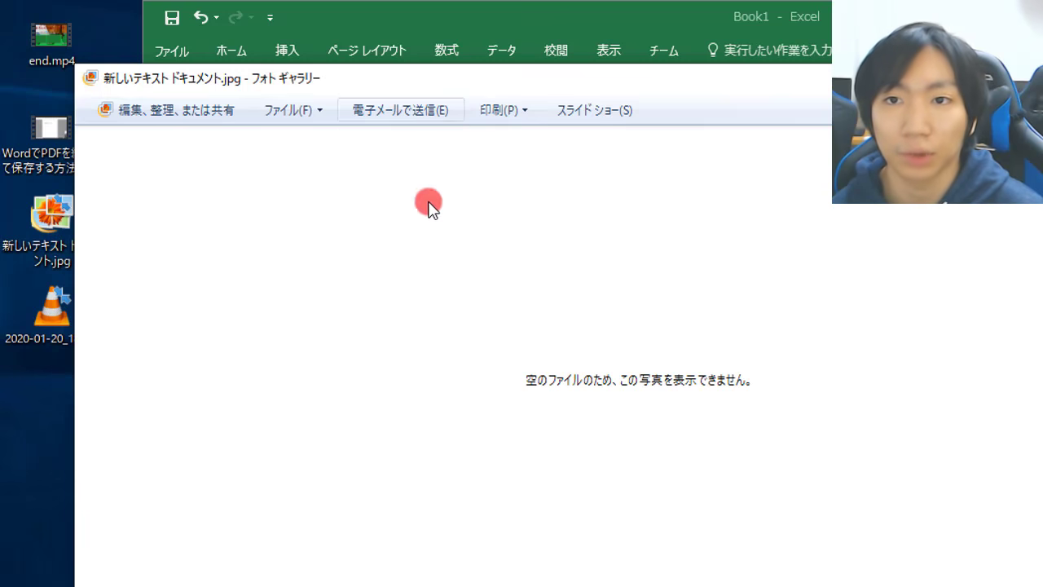
left_click_drag(340, 82, 361, 84)
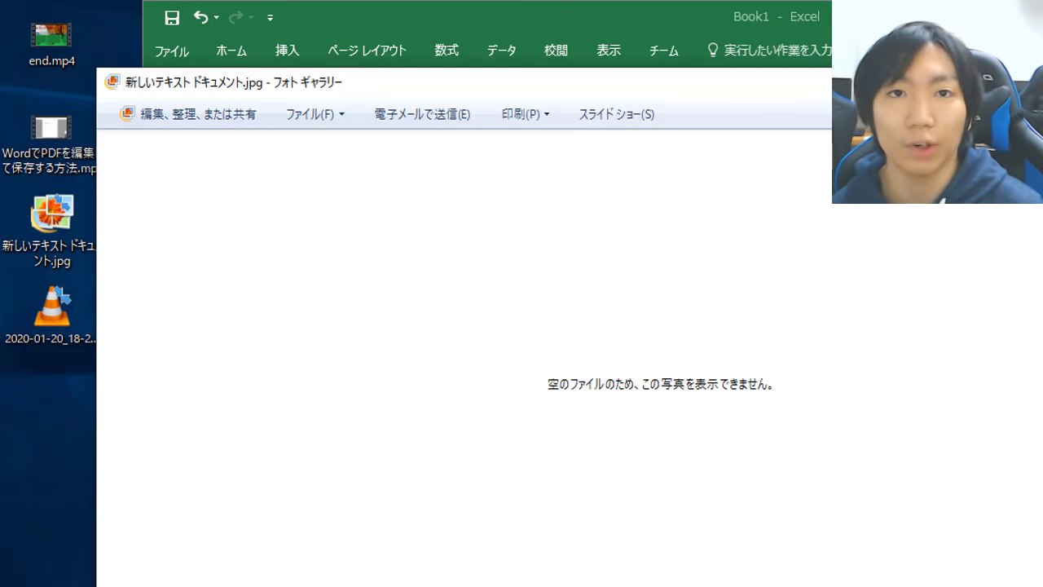
key("alt+F4")
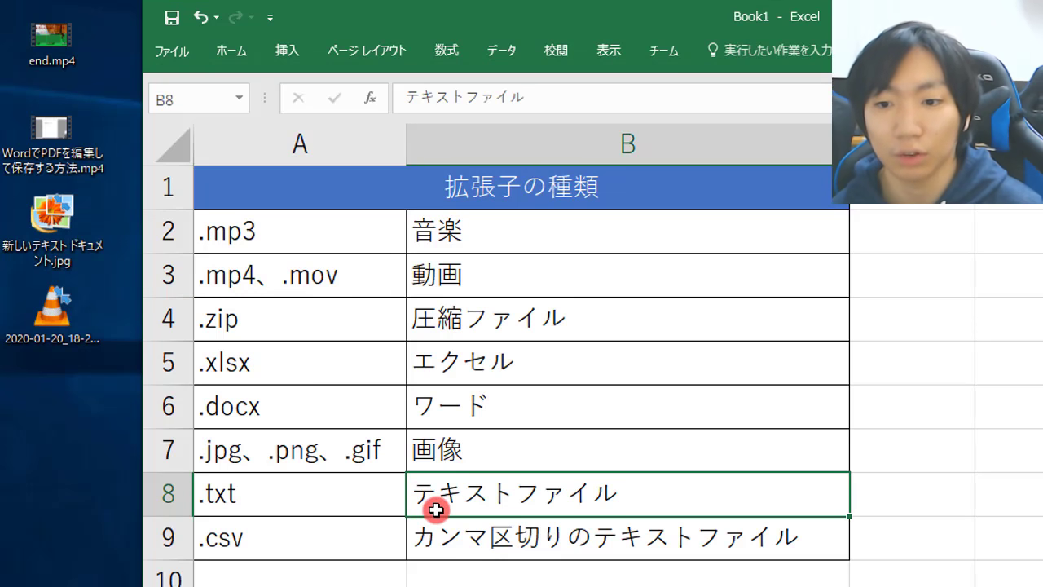
Rename the .jpg file to 新しいテキスト ドキュメント.mp4, accept the extension change, and open the file
left_click(237, 450)
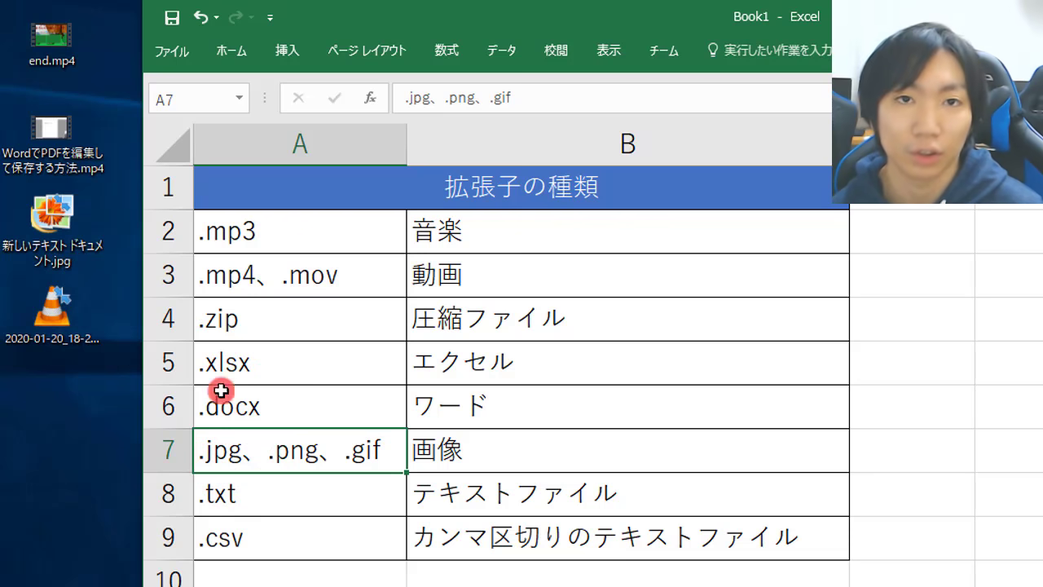
left_click(48, 248)
left_click(86, 262)
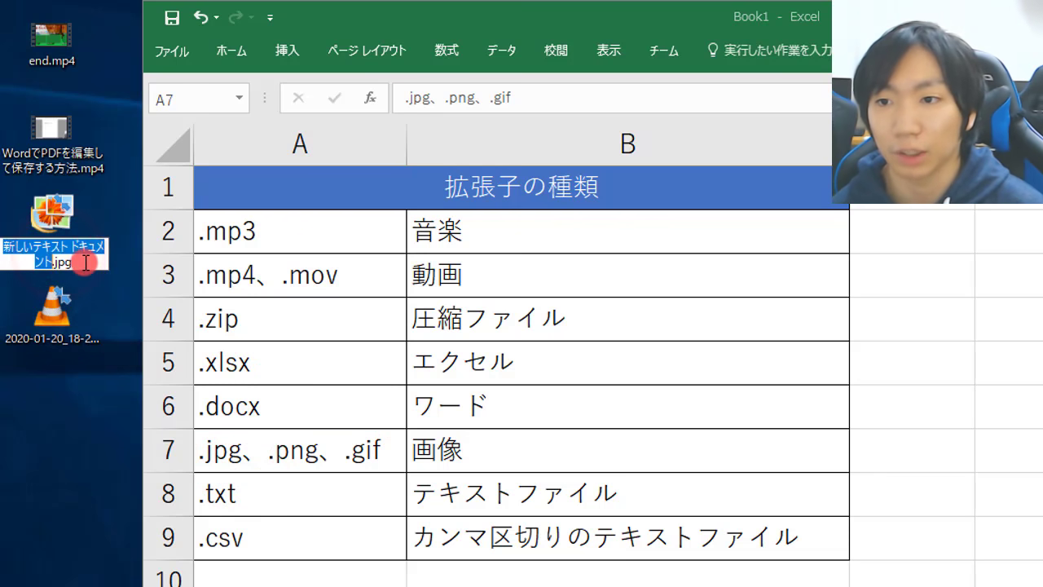
left_click(86, 262)
key("BackSpace")
key("BackSpace")
key("BackSpace")
type("mp")
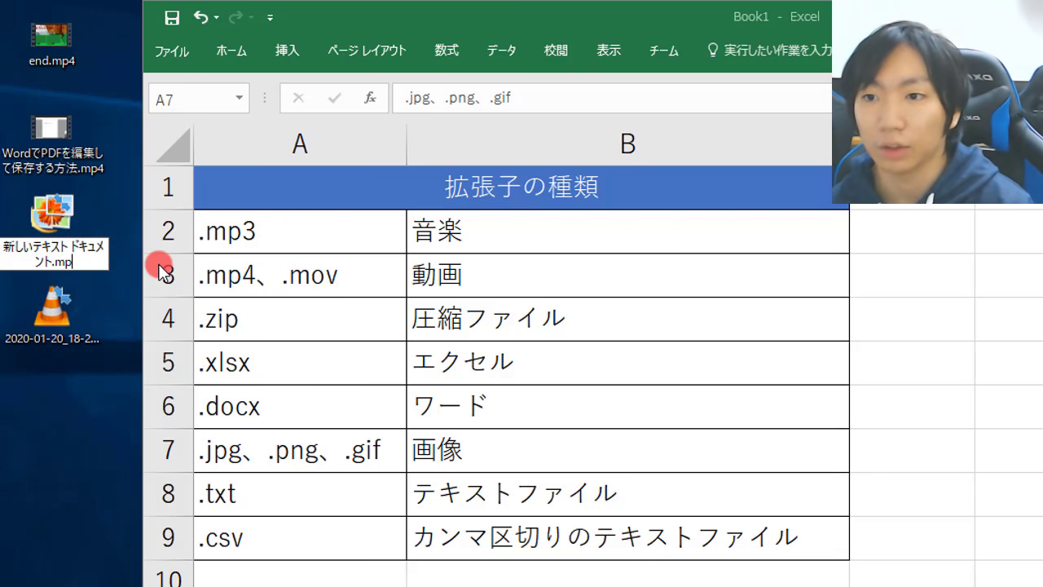
type("4")
key("Return")
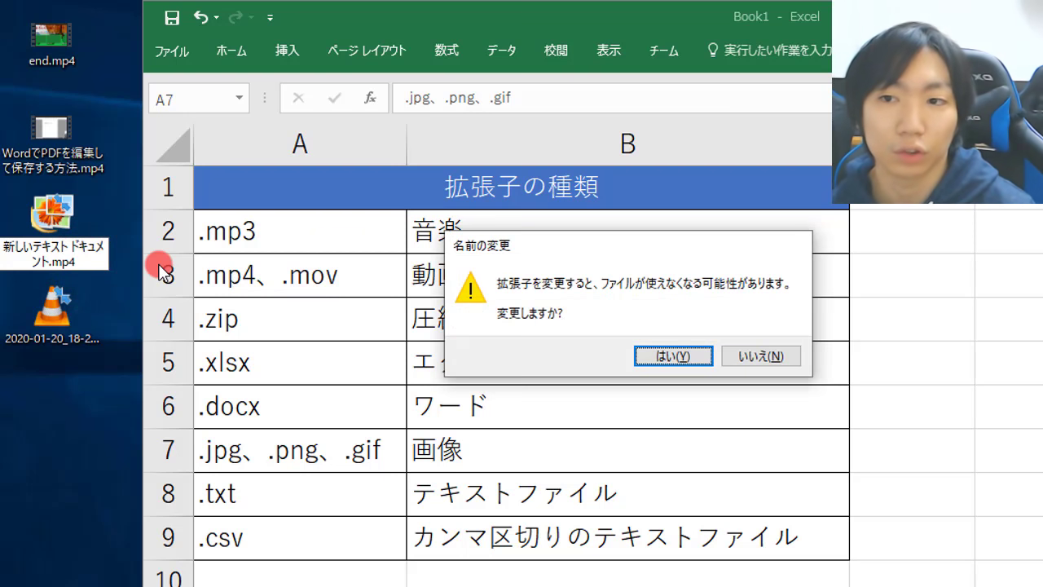
left_click(662, 357)
left_click(52, 227)
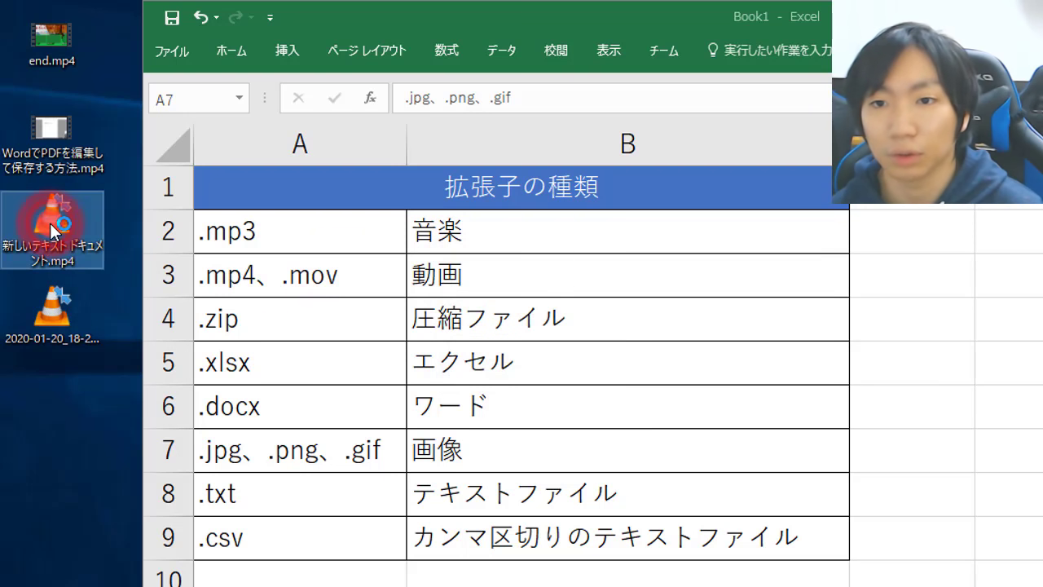
double_click(52, 227)
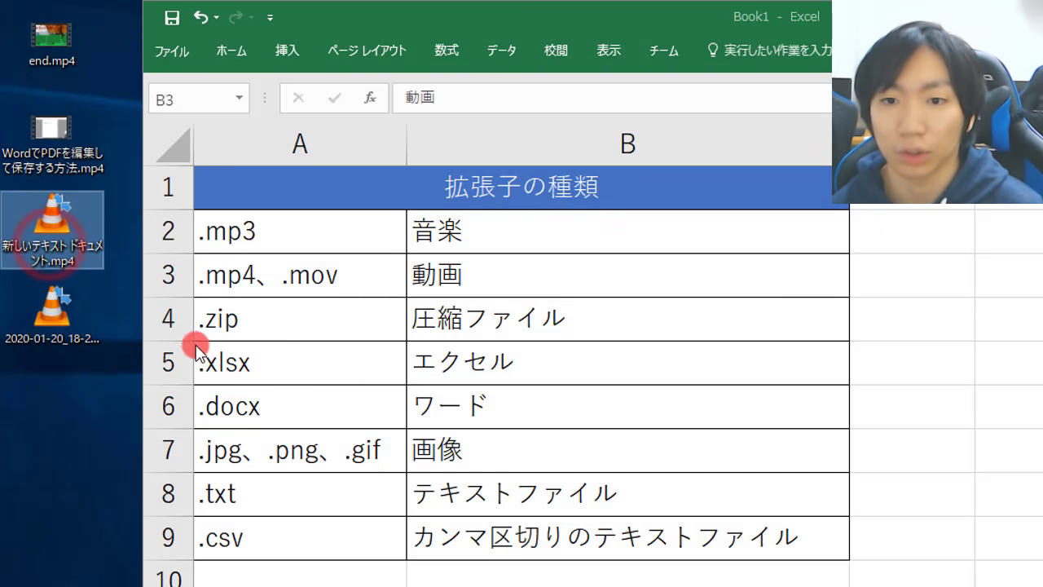
Rename the .mp4 file to 新しいテキスト ドキュメント.xlsx and accept the extension change
left_click(84, 261)
left_click(89, 261)
key("BackSpace")
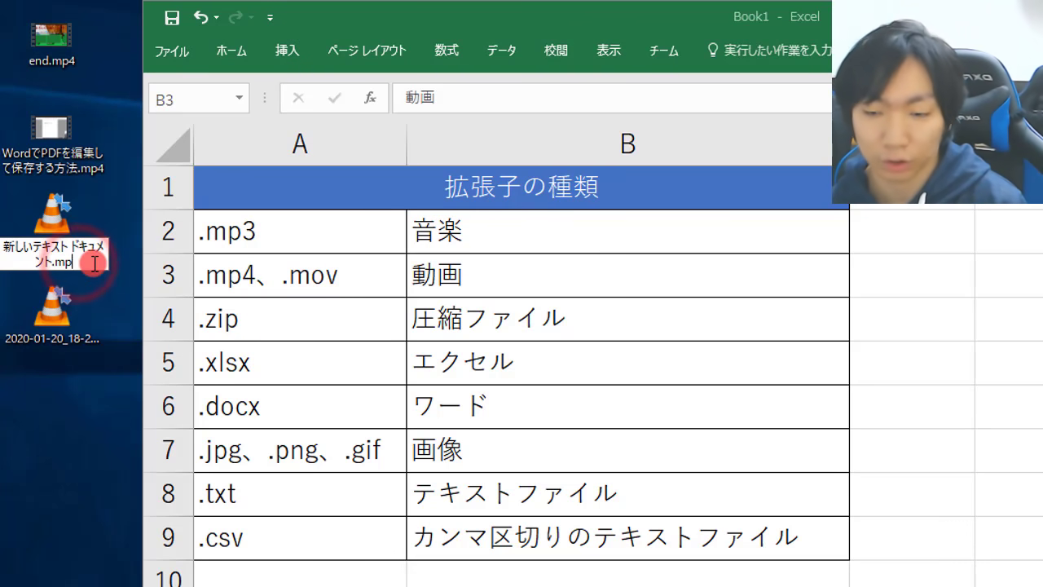
key("BackSpace")
key("BackSpace")
type("x")
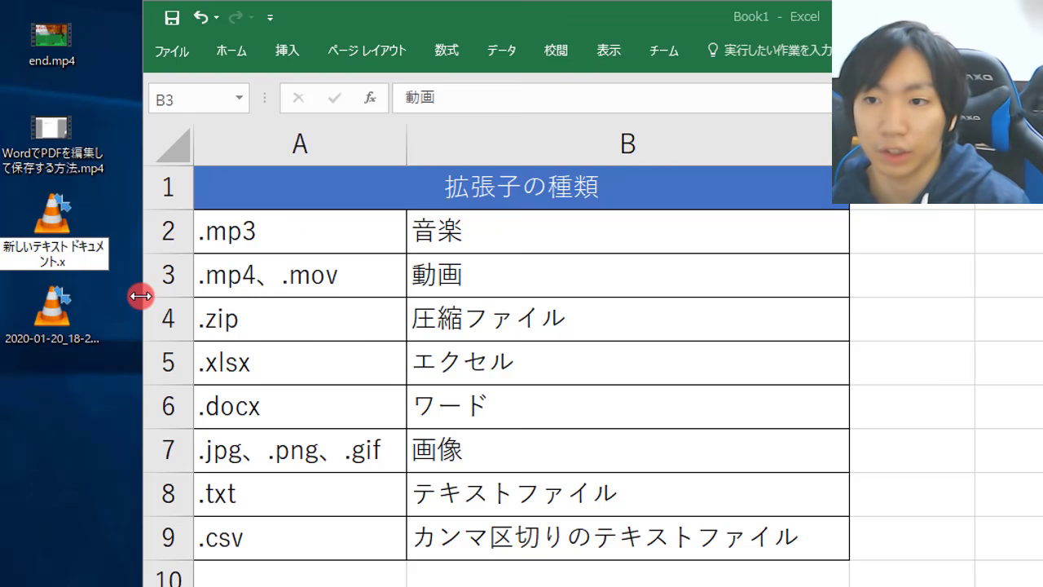
type("lsx")
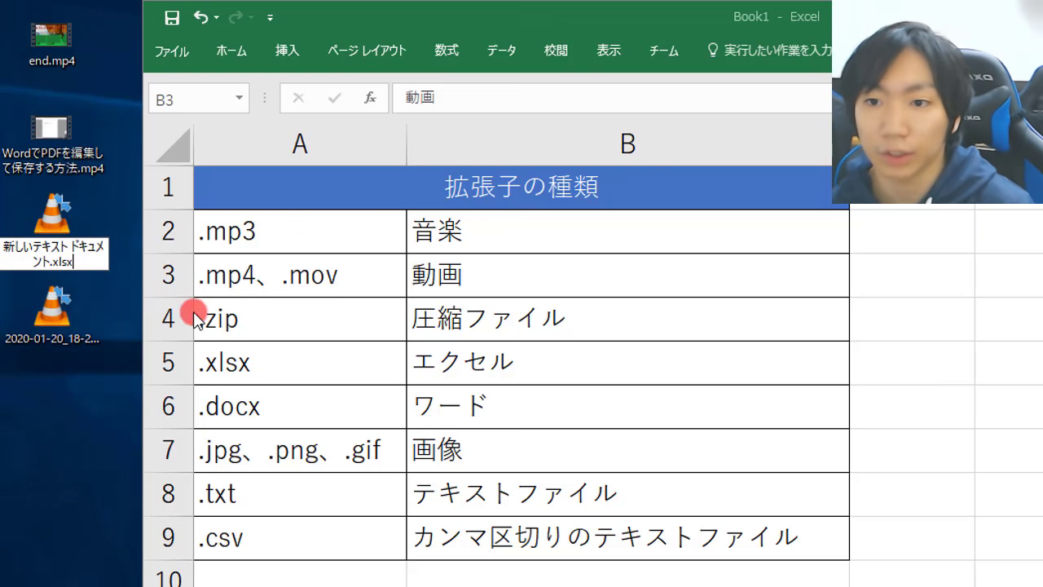
key("Return")
key("Return")
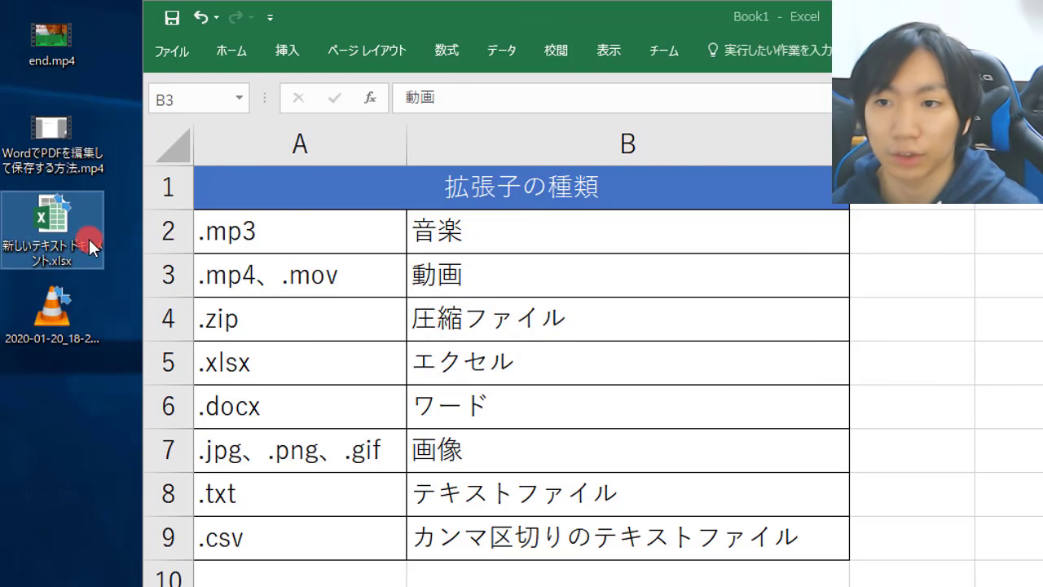
Open 新しいテキスト ドキュメント.xlsx from the desktop
left_click(128, 218)
mouse_move(73, 238)
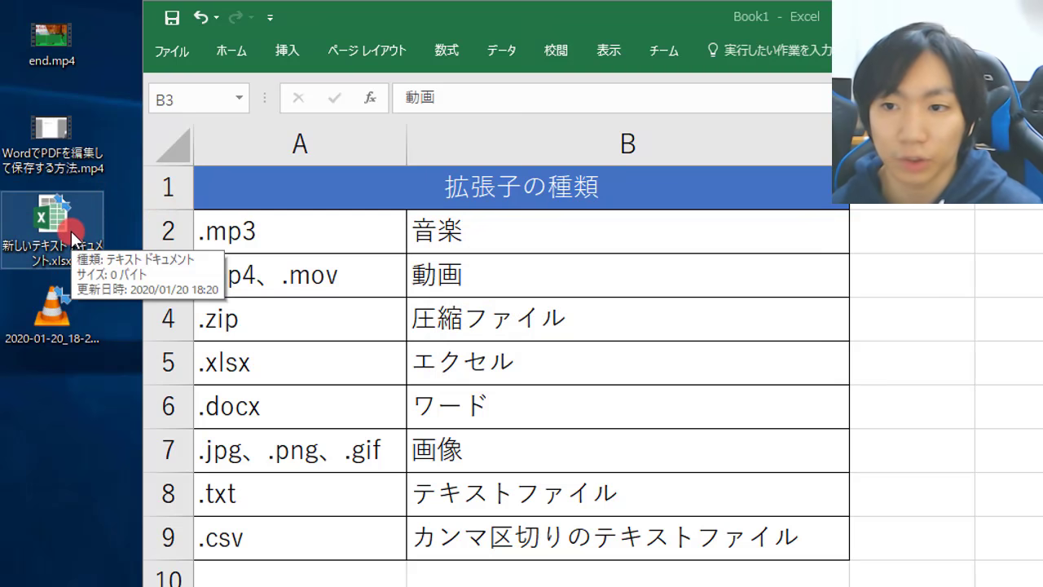
double_click(26, 260)
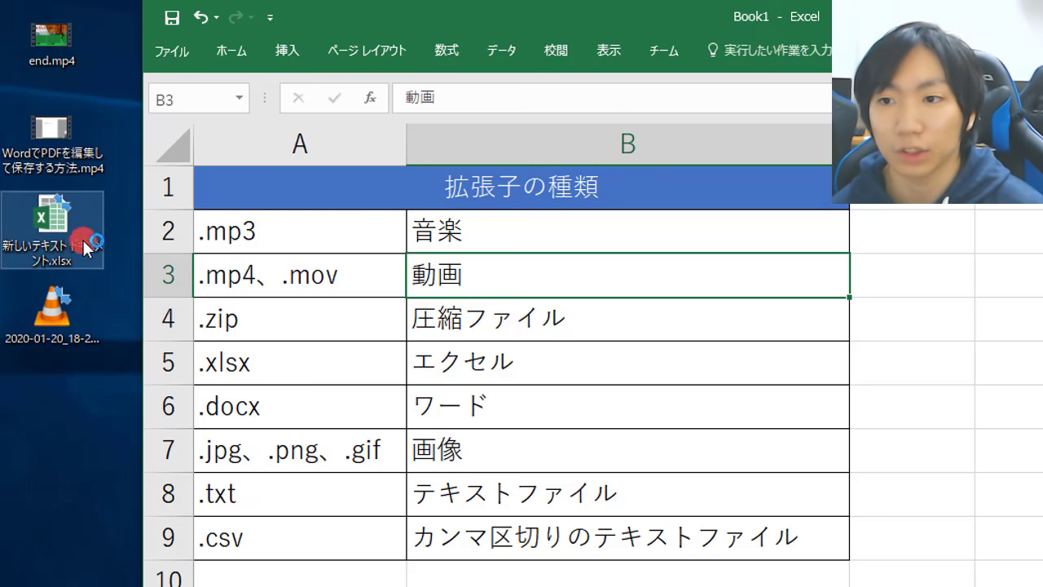
Rename 新しいテキスト ドキュメント.xlsx on the desktop to 新しいテキスト ドキュメント.xls and accept the extension change
left_click(612, 403)
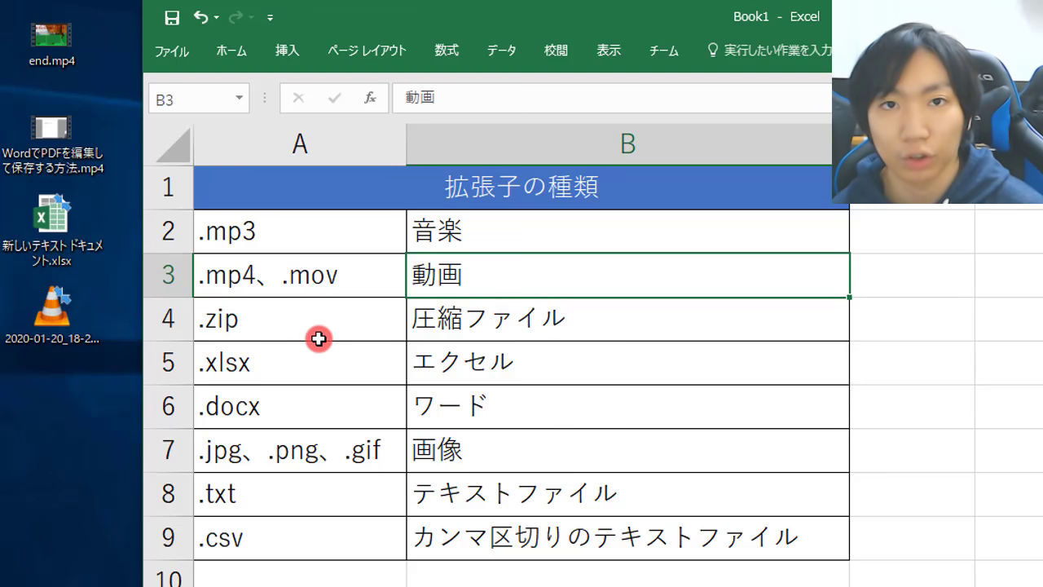
left_click(70, 269)
left_click(70, 259)
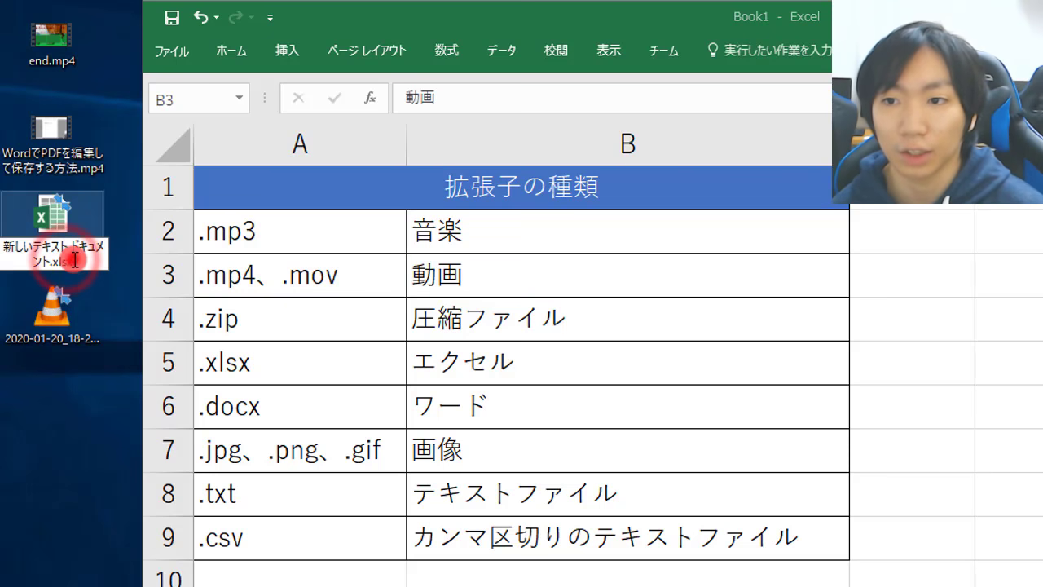
key("BackSpace")
key("Return")
key("Return")
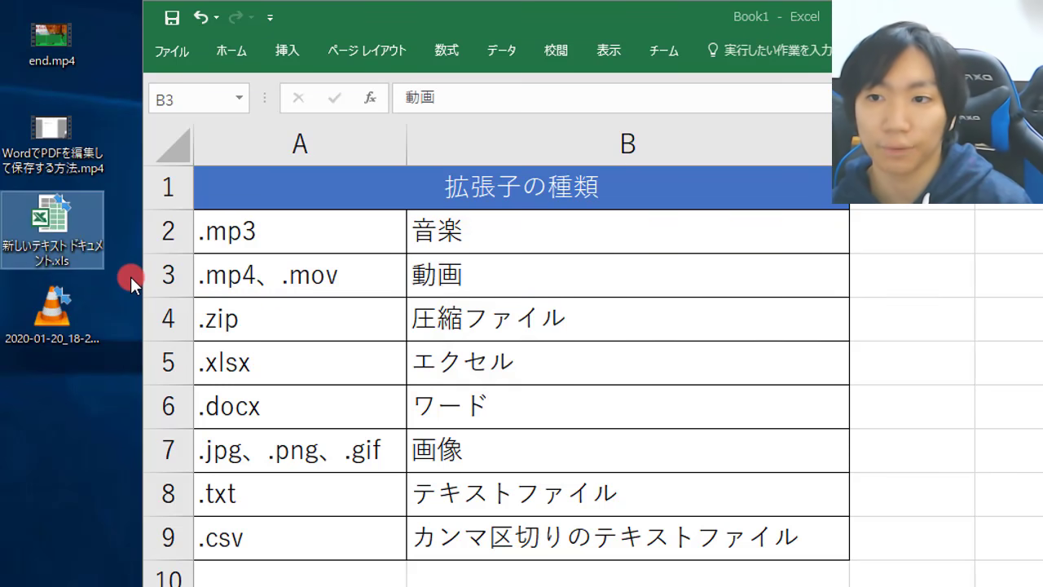
Rename the .xls file to 新しいテキスト ドキュメント.xl, accept the extension change, and try to open the file
left_click(106, 274)
left_click(106, 273)
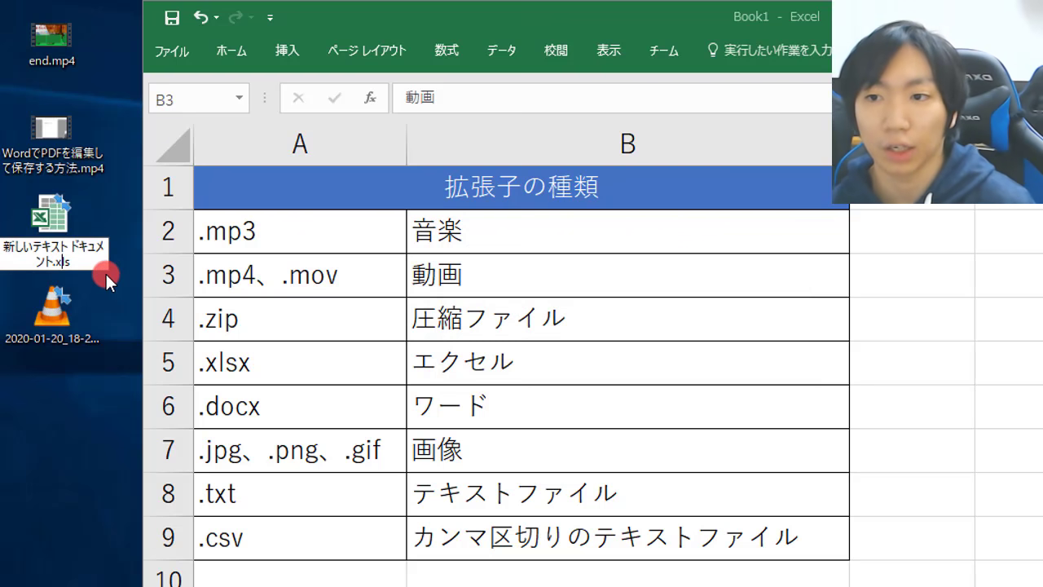
key("BackSpace")
key("BackSpace")
key("BackSpace")
key("Return")
key("Return")
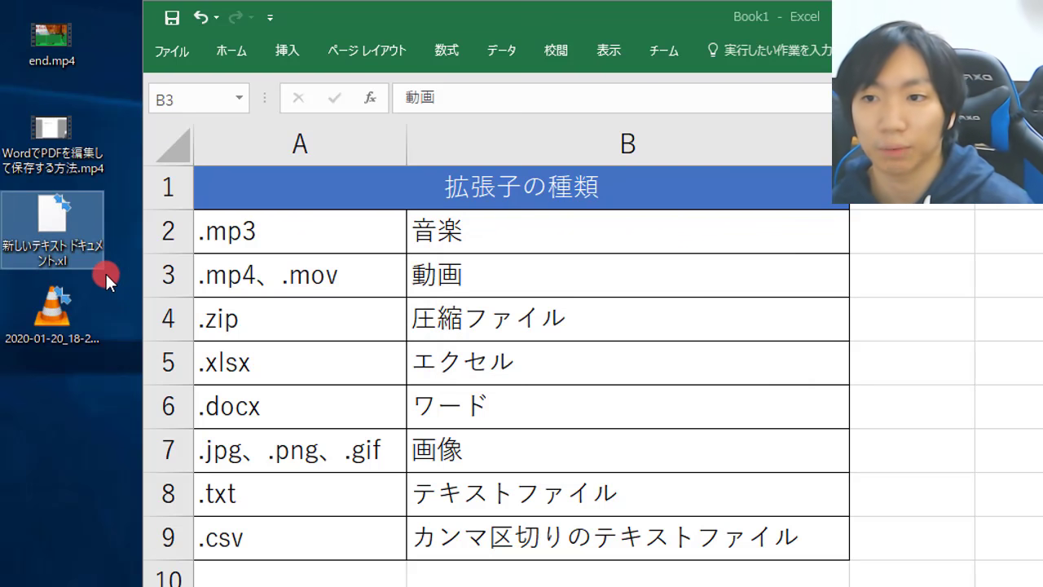
double_click(61, 240)
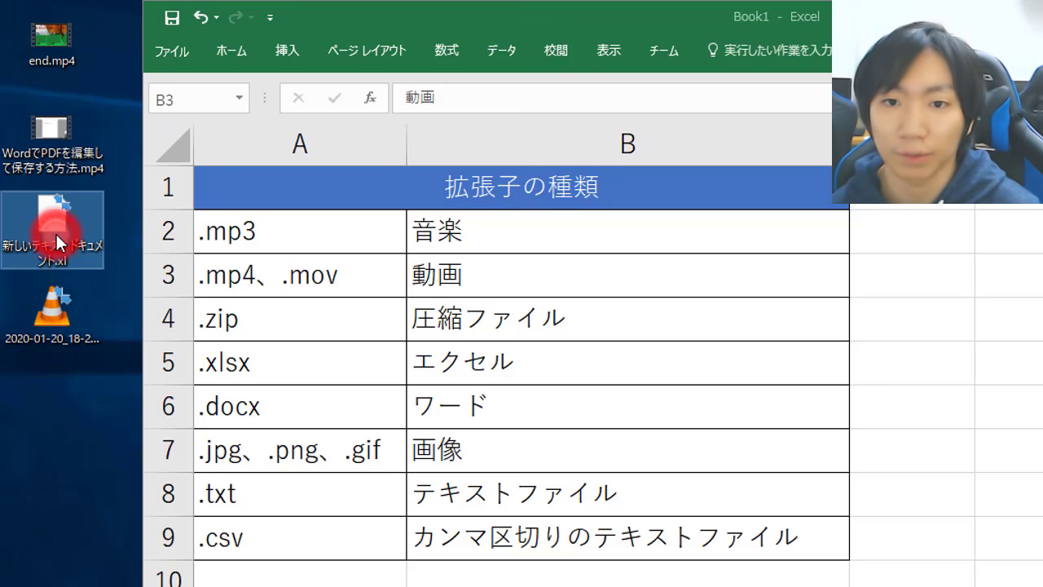
left_click(305, 354)
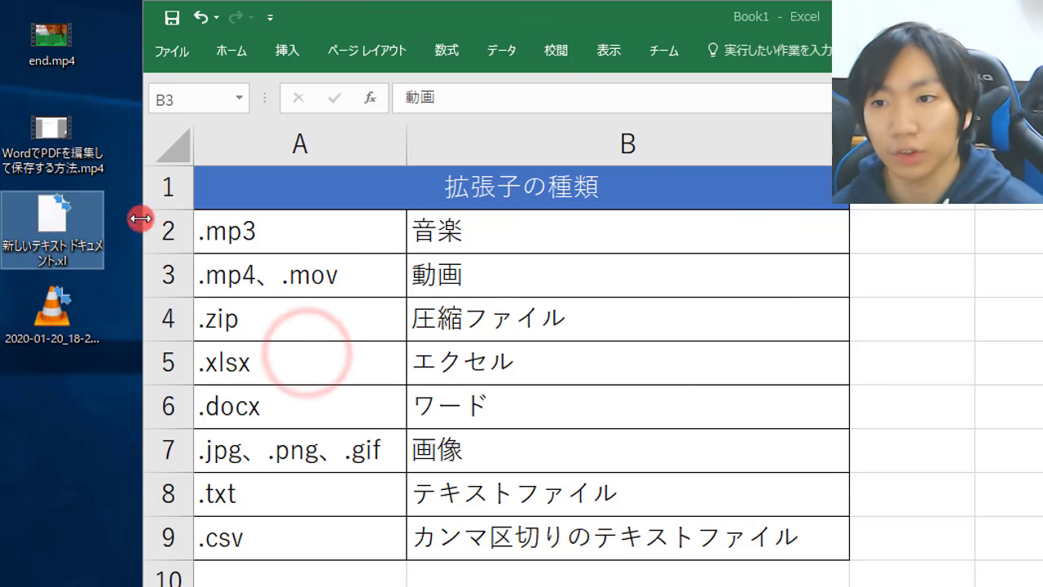
left_click_drag(275, 220, 328, 533)
left_click(319, 476)
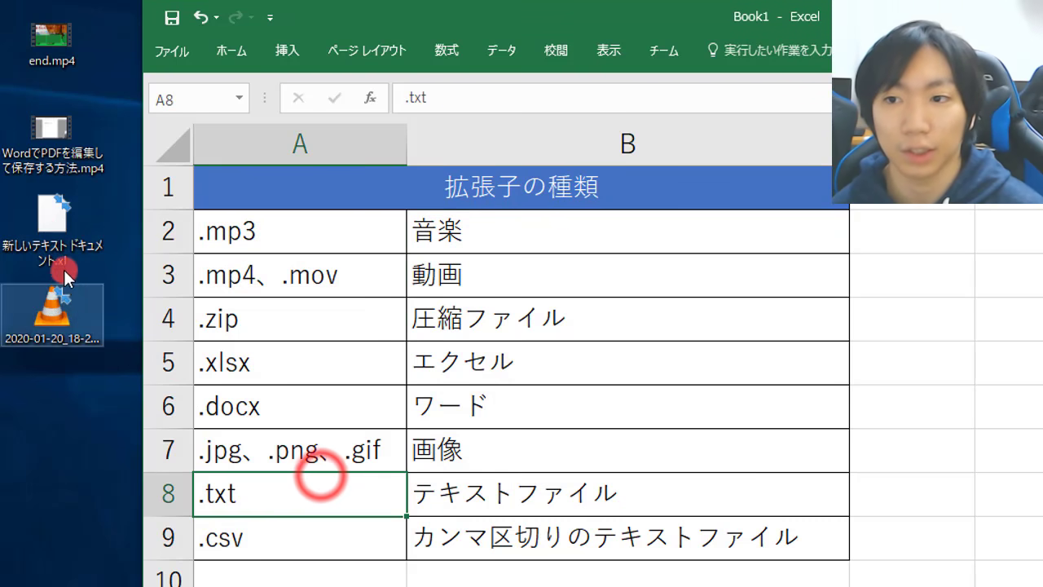
left_click(64, 267)
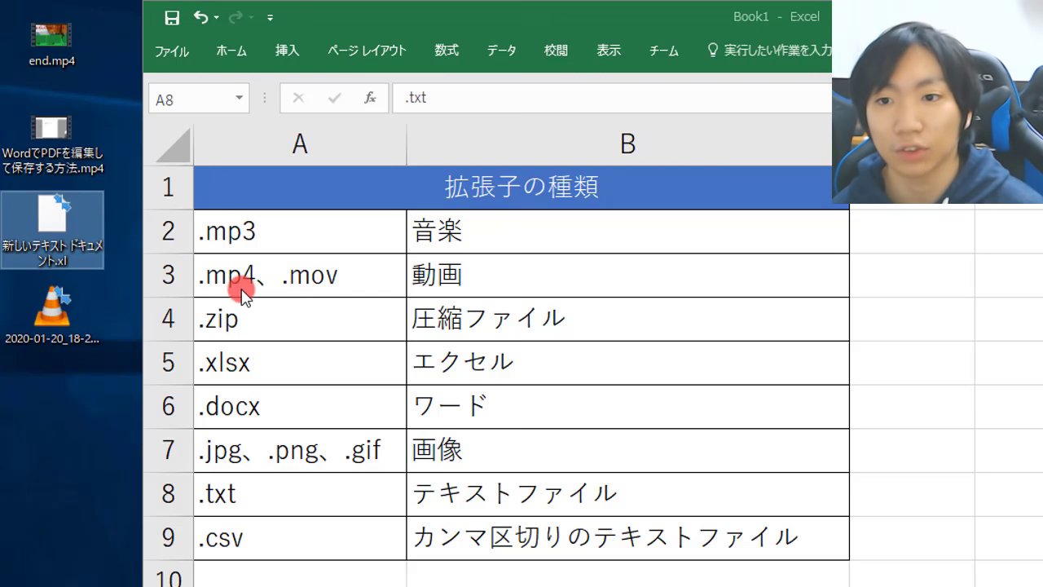
left_click(115, 266)
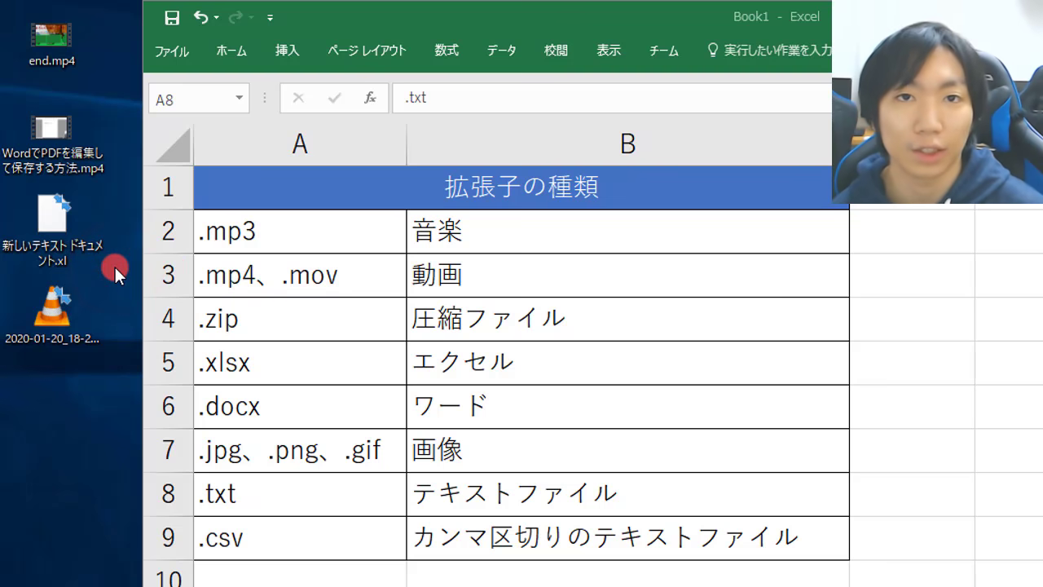
left_click(275, 553)
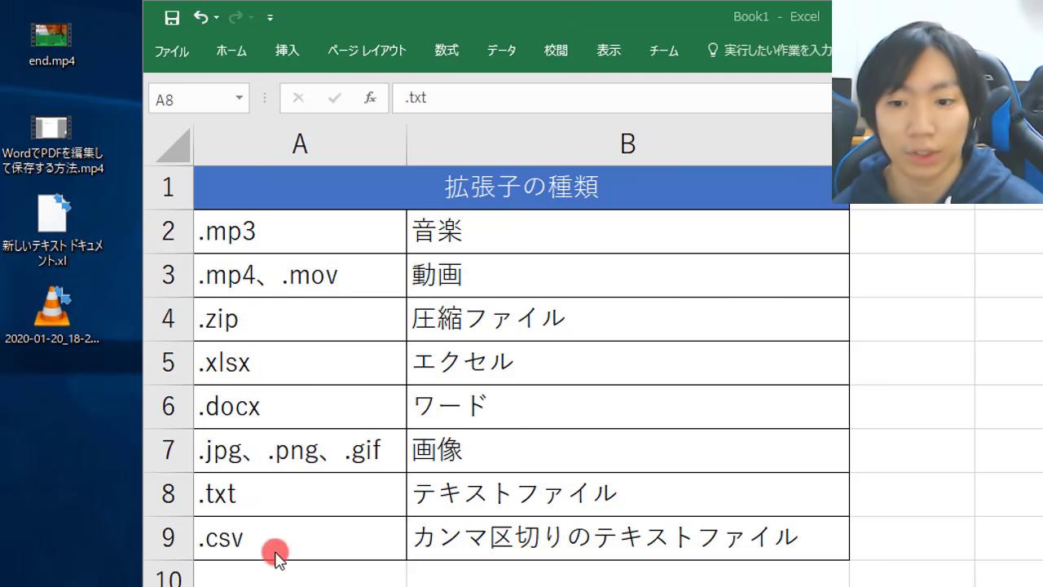